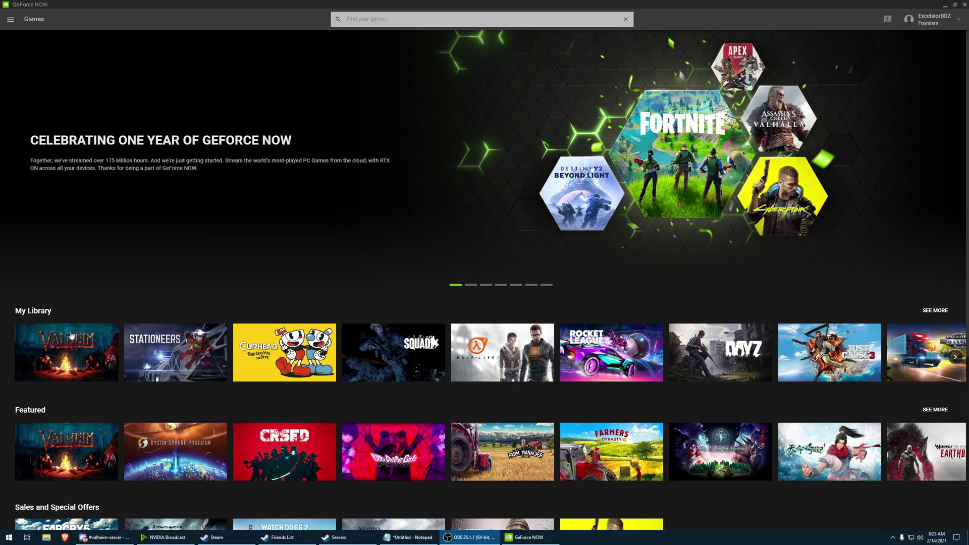
Step: Launch Valheim from the game library and turn off Fullscreen in its graphics settings
{"action": "left_click", "coordinate": [68, 353]}
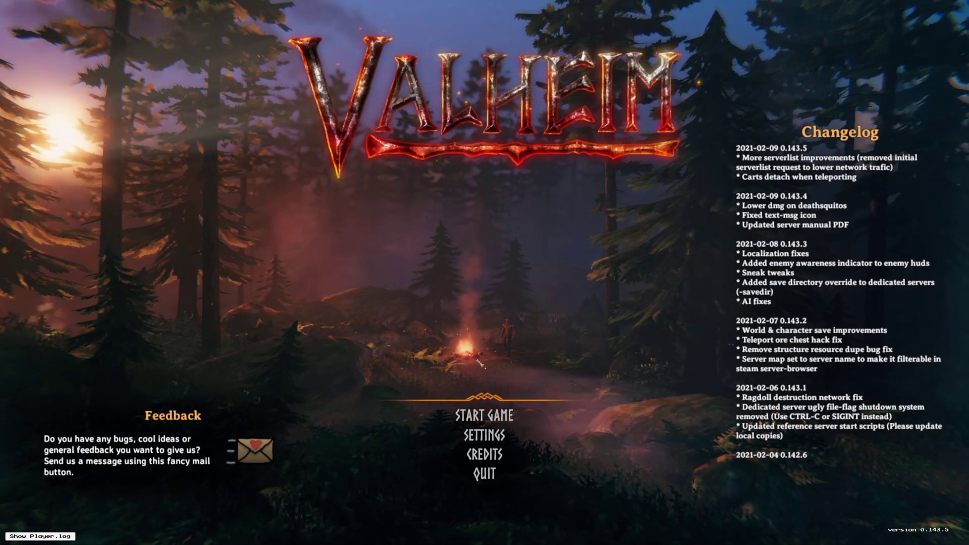
{"action": "left_click", "coordinate": [498, 437]}
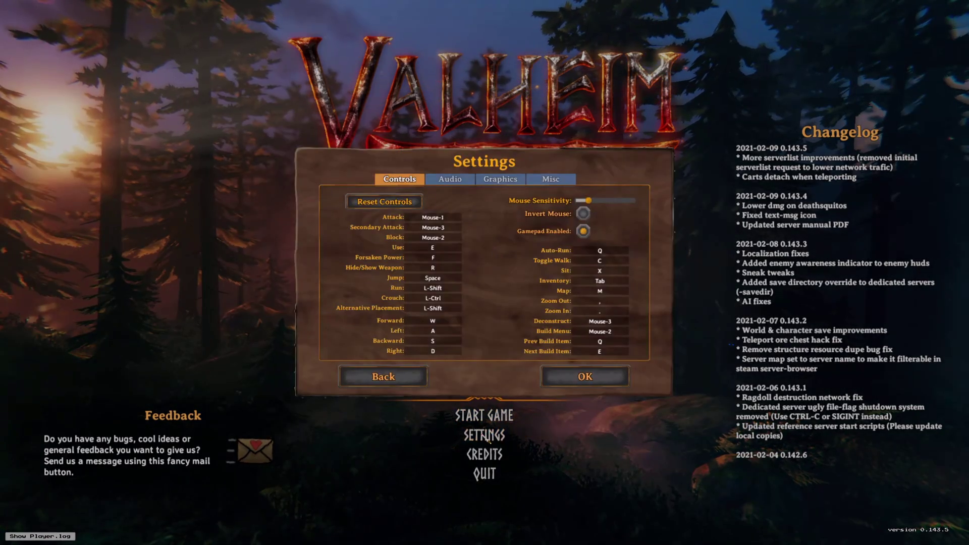
{"action": "left_click", "coordinate": [505, 179]}
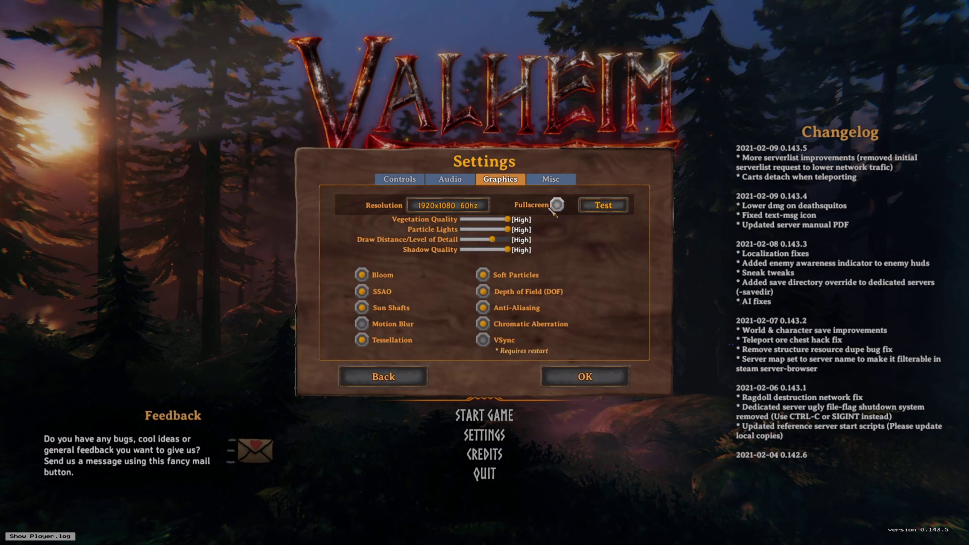
{"action": "left_click", "coordinate": [585, 377]}
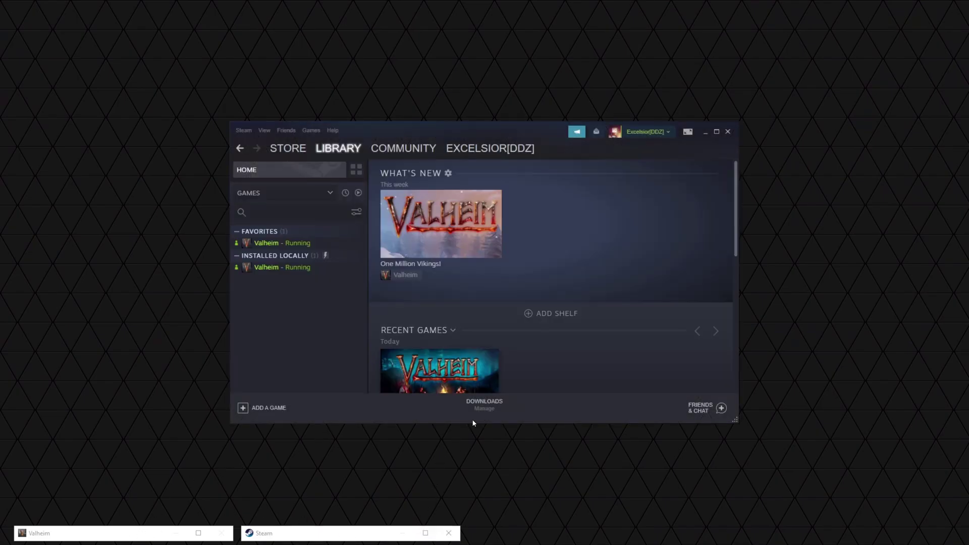
Step: Open Steam's favorite servers list and remove the DDZ Community server from it
{"action": "left_click", "coordinate": [264, 130]}
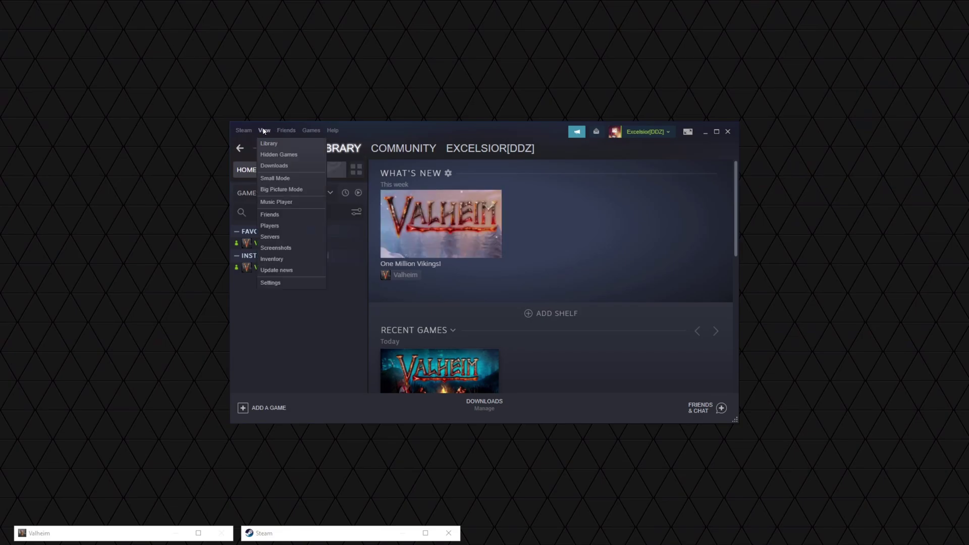
{"action": "left_click", "coordinate": [275, 237]}
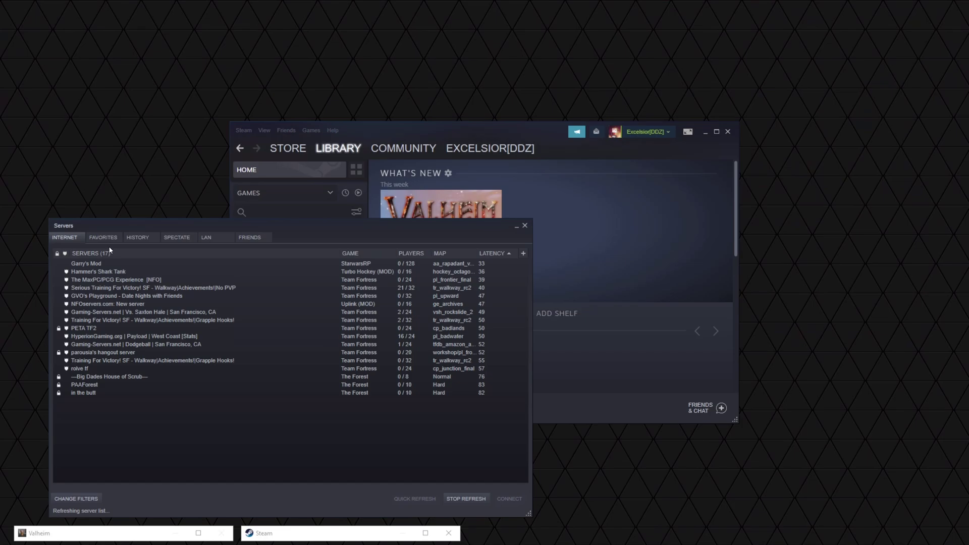
{"action": "left_click", "coordinate": [104, 238]}
{"action": "left_click", "coordinate": [105, 266]}
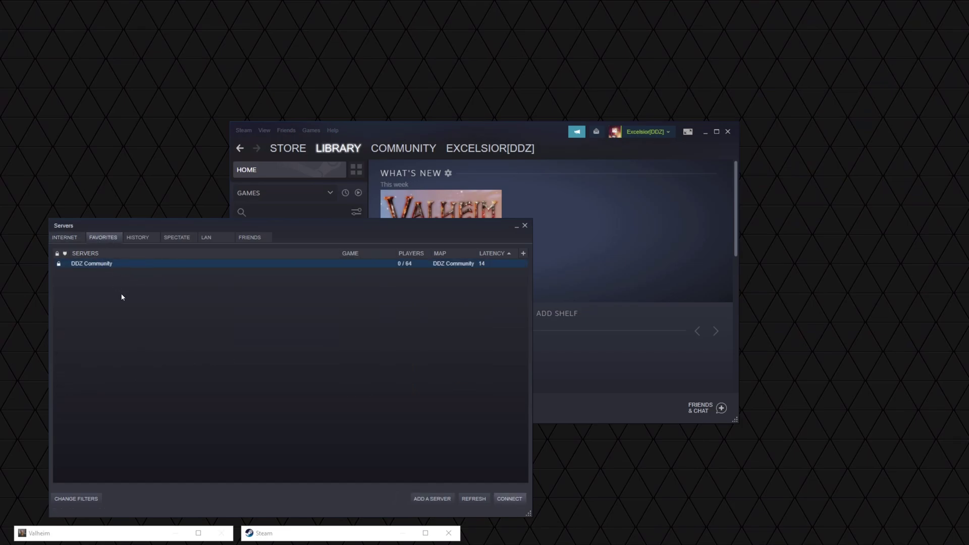
{"action": "right_click", "coordinate": [152, 264]}
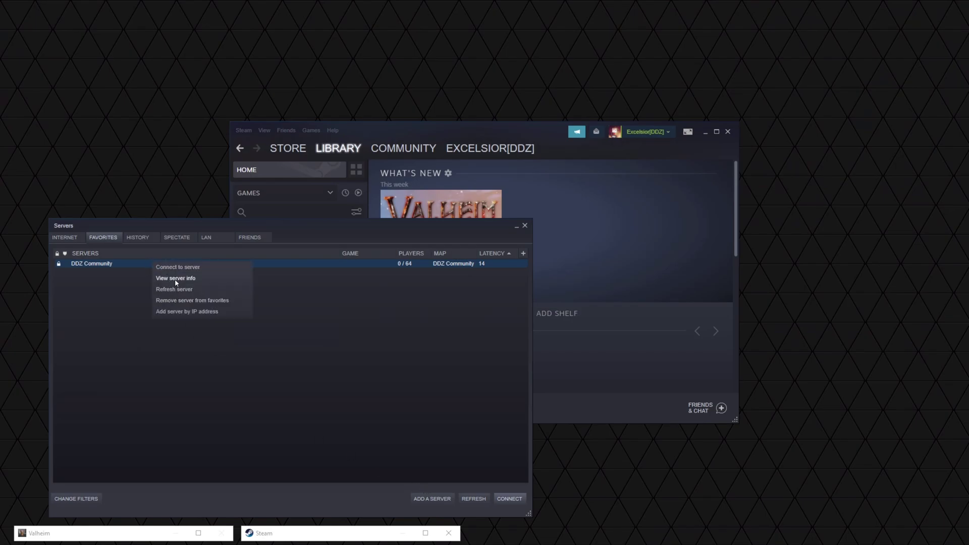
{"action": "left_click", "coordinate": [176, 300]}
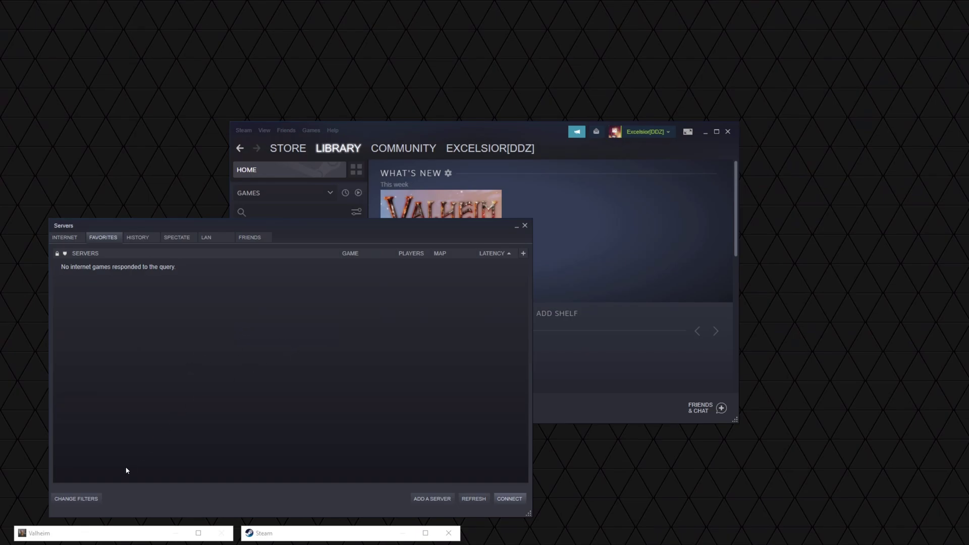
Step: Find games at 173.237.26.172:29801 and try to add the selected DDZ Community server to favorites
{"action": "left_click", "coordinate": [419, 498]}
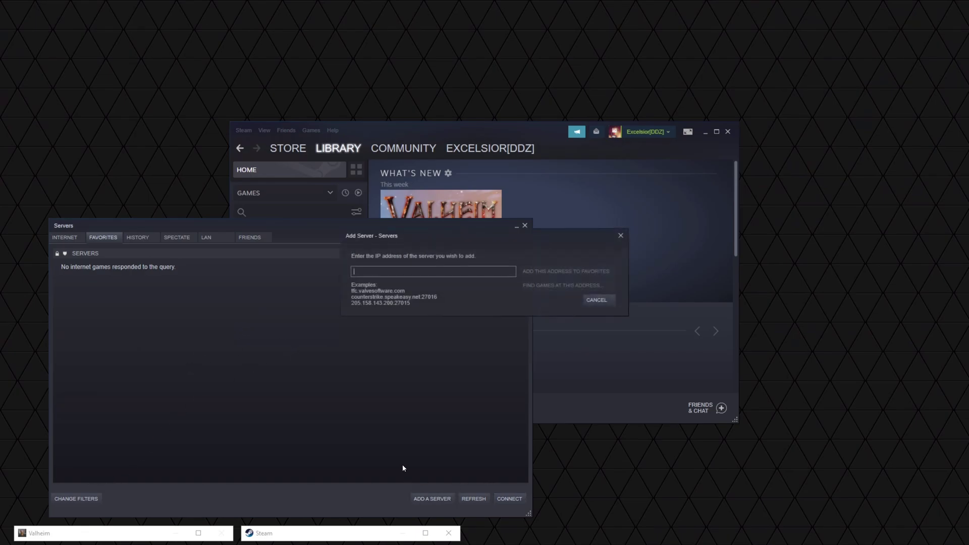
{"action": "right_click", "coordinate": [393, 272]}
{"action": "left_click", "coordinate": [399, 297]}
{"action": "type", "text": "173.2"}
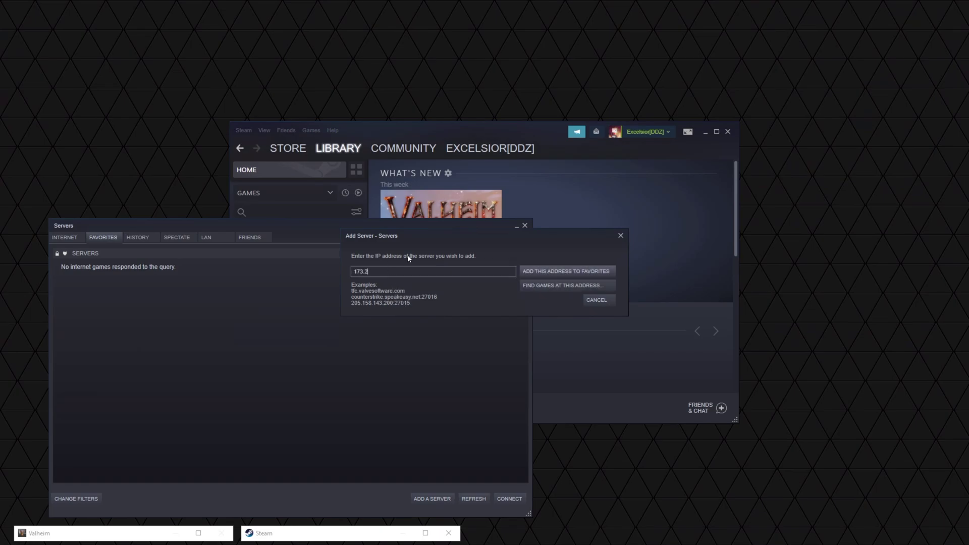
{"action": "type", "text": "37.26.172:29801"}
{"action": "left_click", "coordinate": [554, 287]}
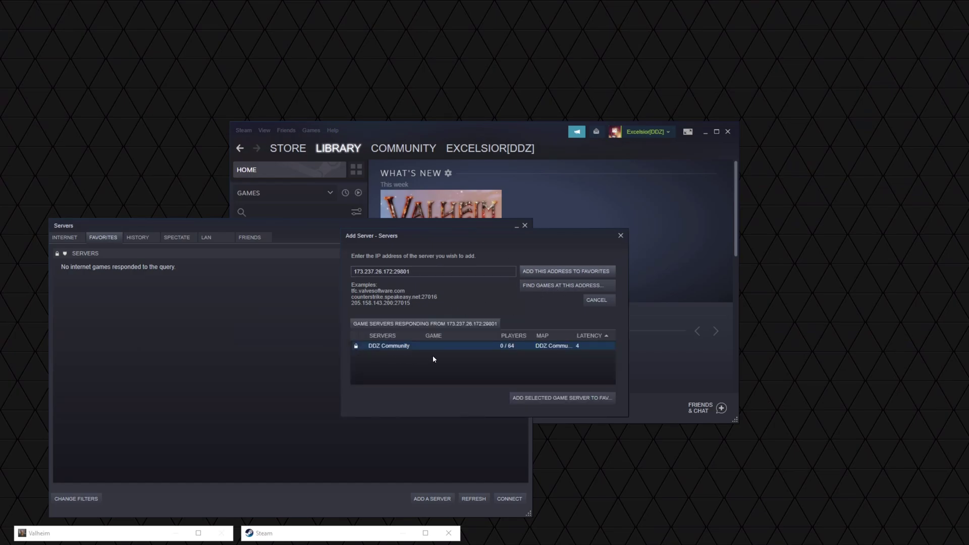
{"action": "left_click", "coordinate": [538, 402]}
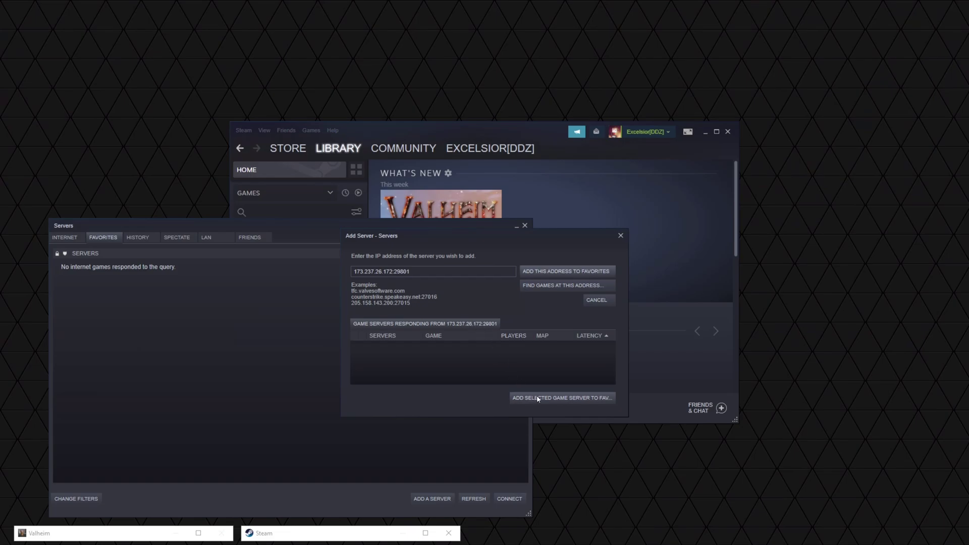
{"action": "left_click", "coordinate": [620, 236]}
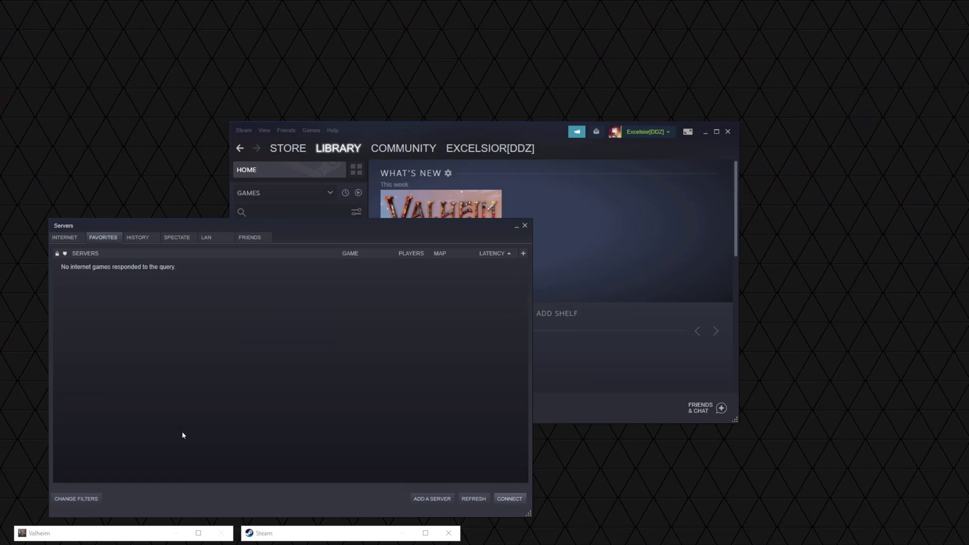
Step: Add the address 173.237.26.172:29801 directly to the favorite servers
{"action": "left_click", "coordinate": [446, 499]}
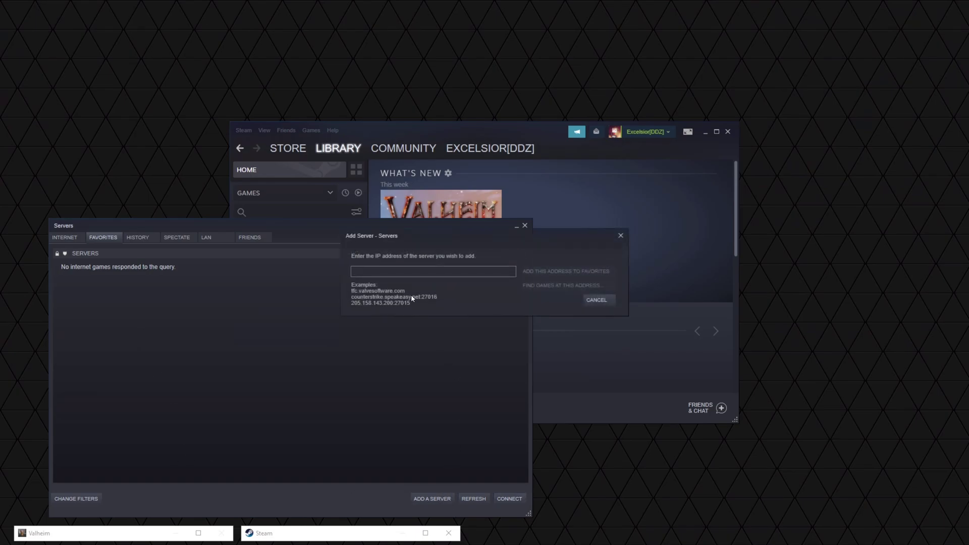
{"action": "type", "text": "1"}
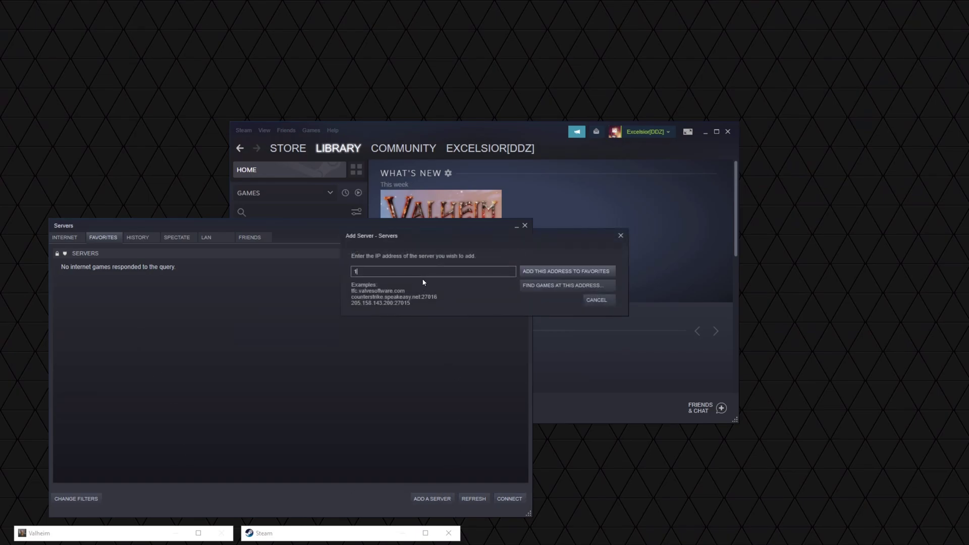
{"action": "type", "text": "73.237.26.172:29801"}
{"action": "left_click", "coordinate": [546, 273]}
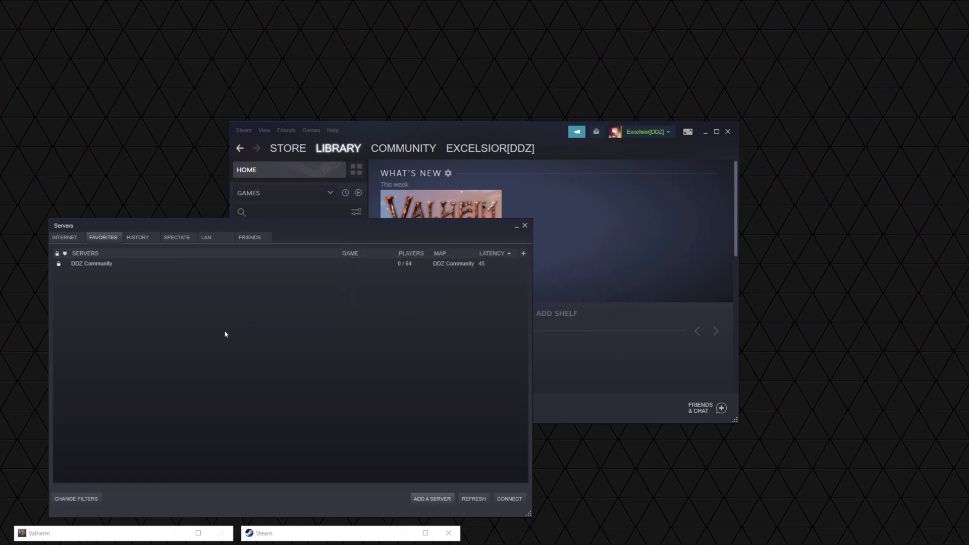
Step: Try to connect to the DDZ Community server from the favorites and close the game info window
{"action": "left_click", "coordinate": [103, 268]}
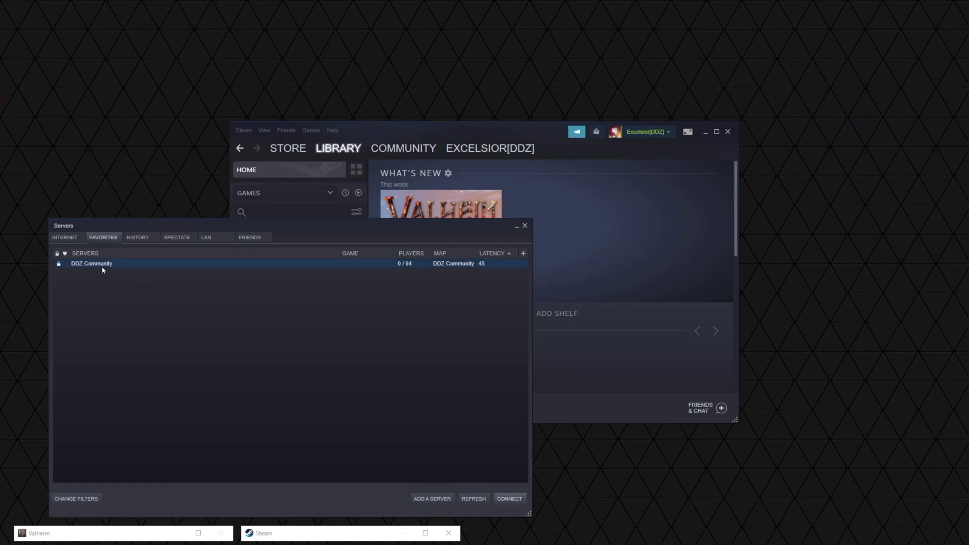
{"action": "right_click", "coordinate": [102, 267]}
{"action": "left_click", "coordinate": [142, 301]}
{"action": "left_click", "coordinate": [506, 500]}
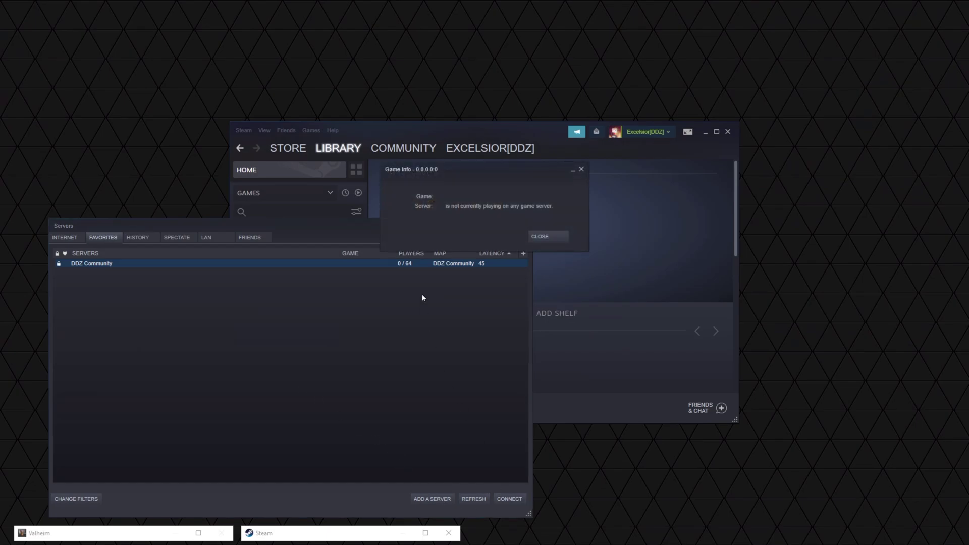
{"action": "left_click", "coordinate": [529, 239]}
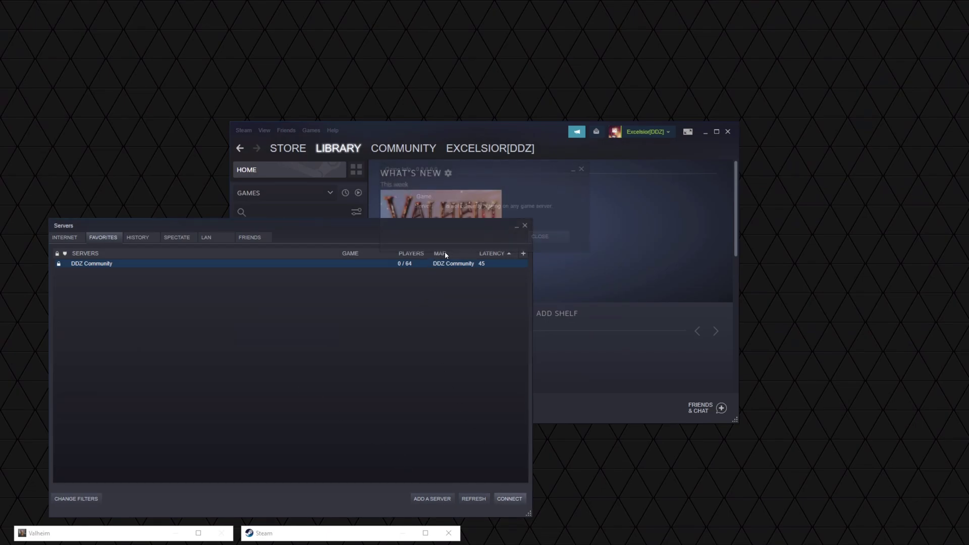
{"action": "double_click", "coordinate": [198, 266]}
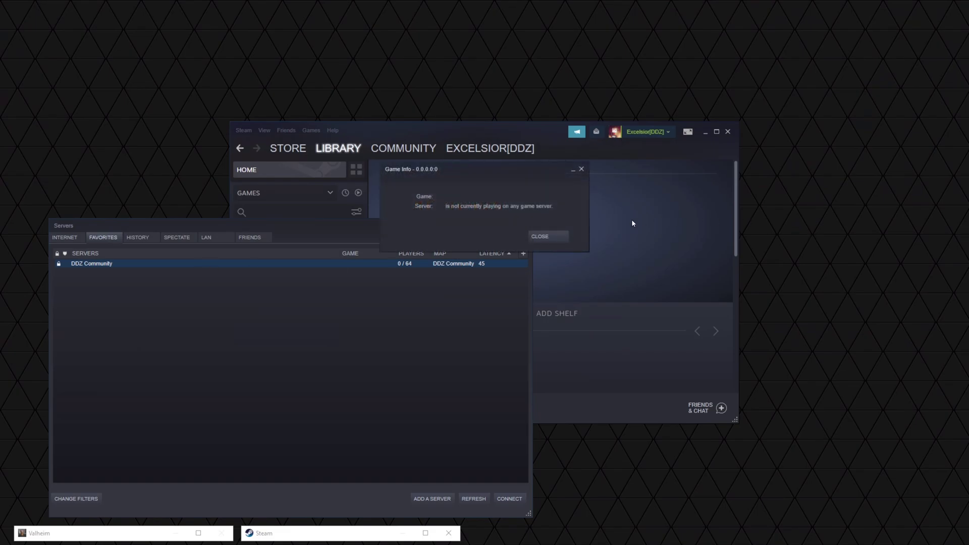
{"action": "left_click", "coordinate": [540, 236]}
Step: Retry the DDZ Community entry through its server actions and a new connection attempt, dismissing each game info window
{"action": "right_click", "coordinate": [104, 264]}
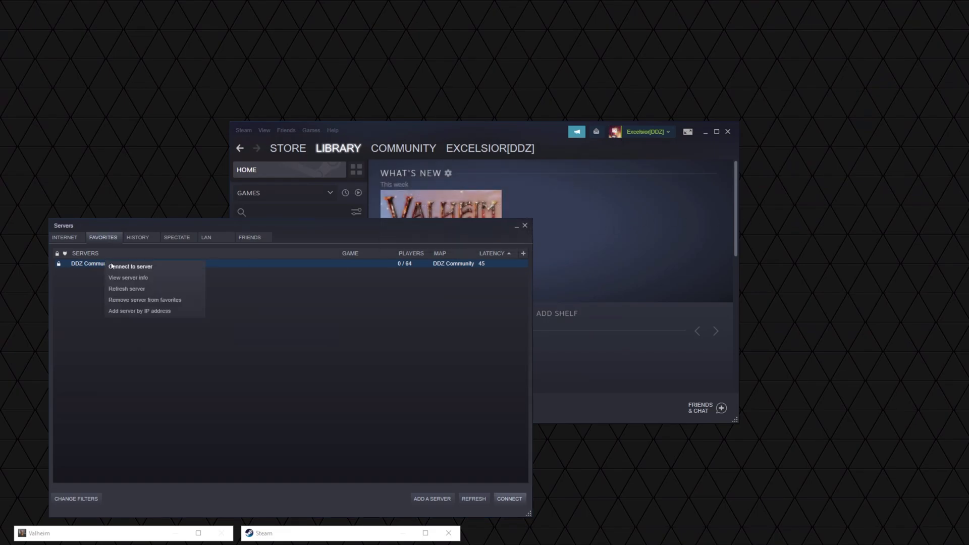
{"action": "left_click", "coordinate": [126, 289]}
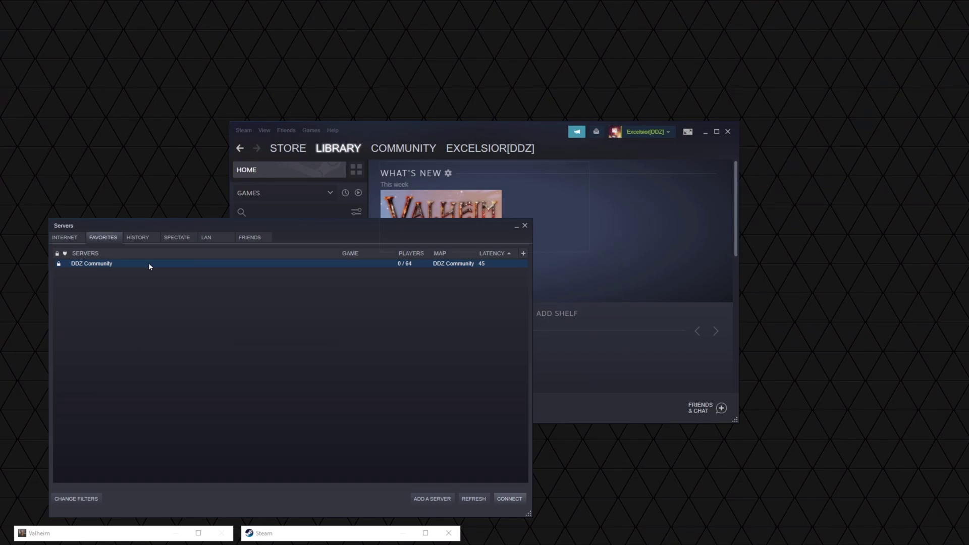
{"action": "left_click", "coordinate": [547, 238]}
{"action": "right_click", "coordinate": [211, 269]}
{"action": "left_click", "coordinate": [228, 283]}
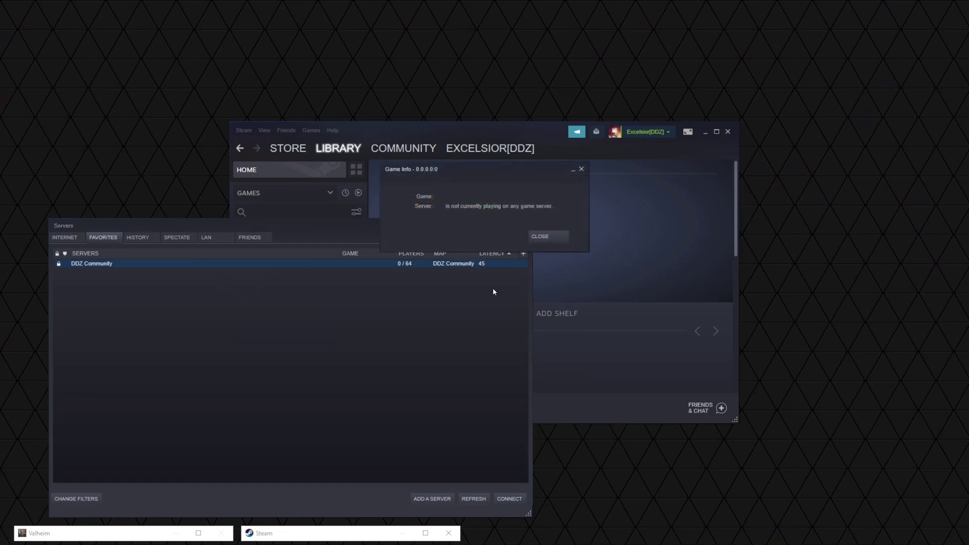
{"action": "left_click", "coordinate": [542, 239]}
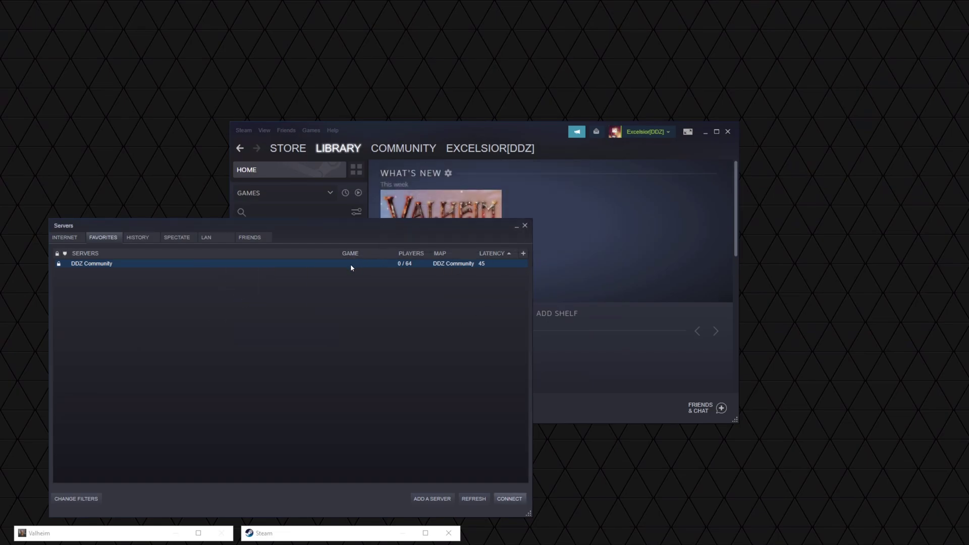
{"action": "left_click", "coordinate": [510, 499]}
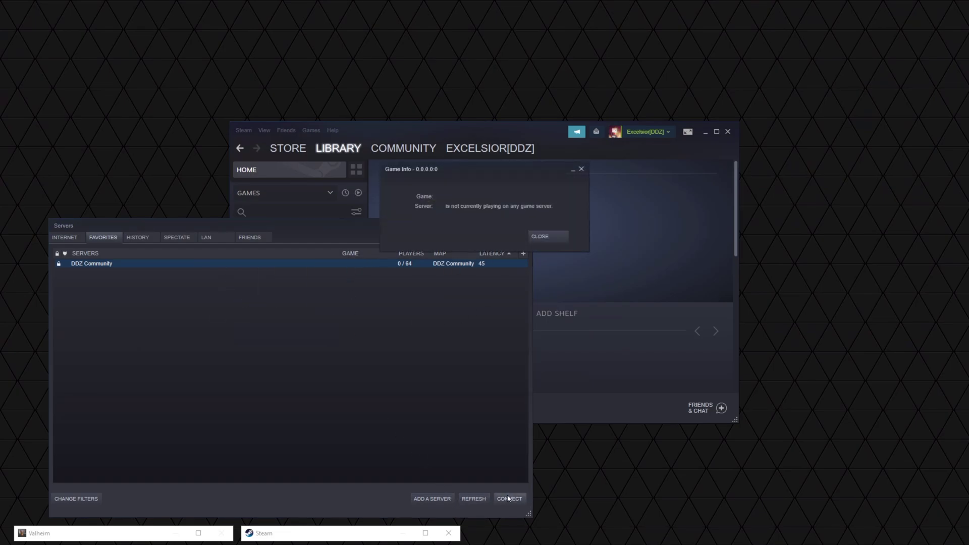
{"action": "left_click", "coordinate": [541, 238]}
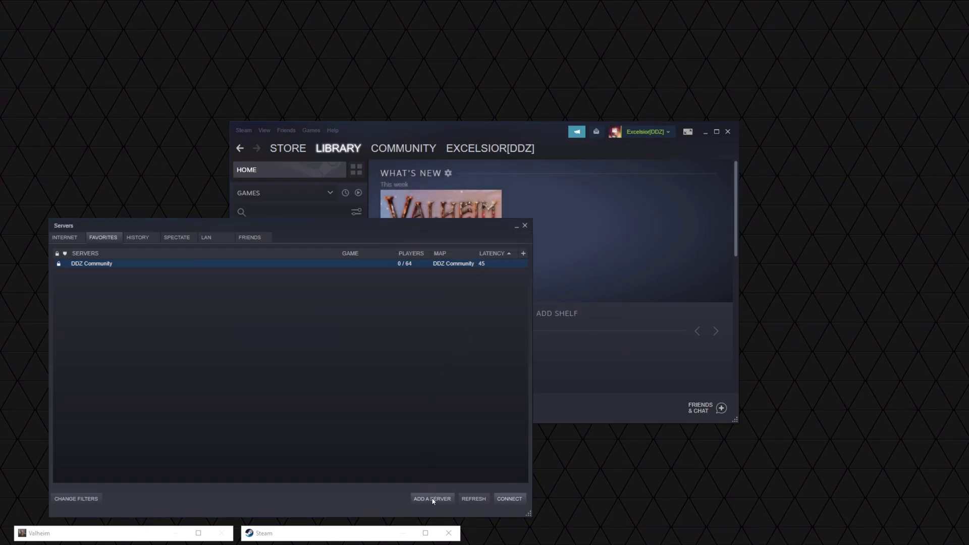
Step: Refresh the favorite servers and connect to DDZ Community with the server password
{"action": "left_click", "coordinate": [474, 500]}
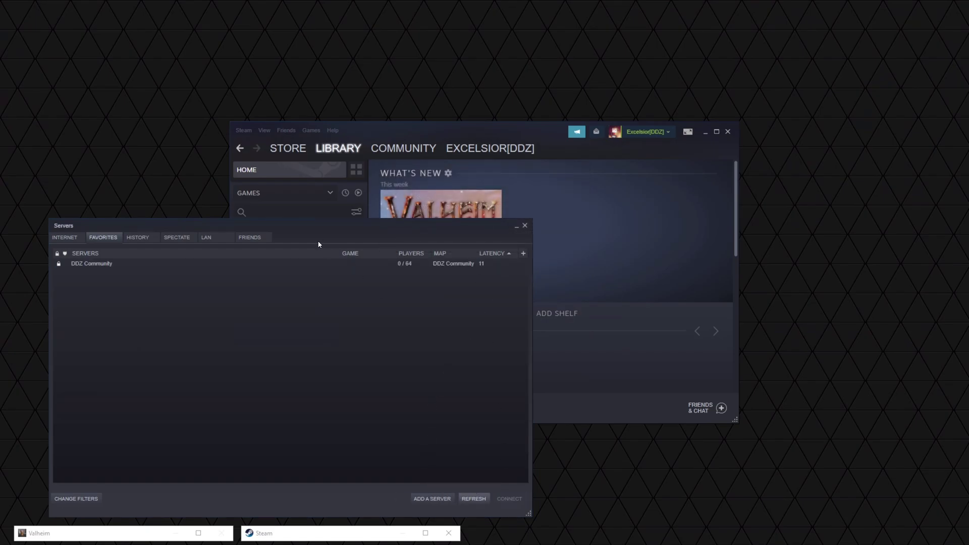
{"action": "double_click", "coordinate": [314, 263]}
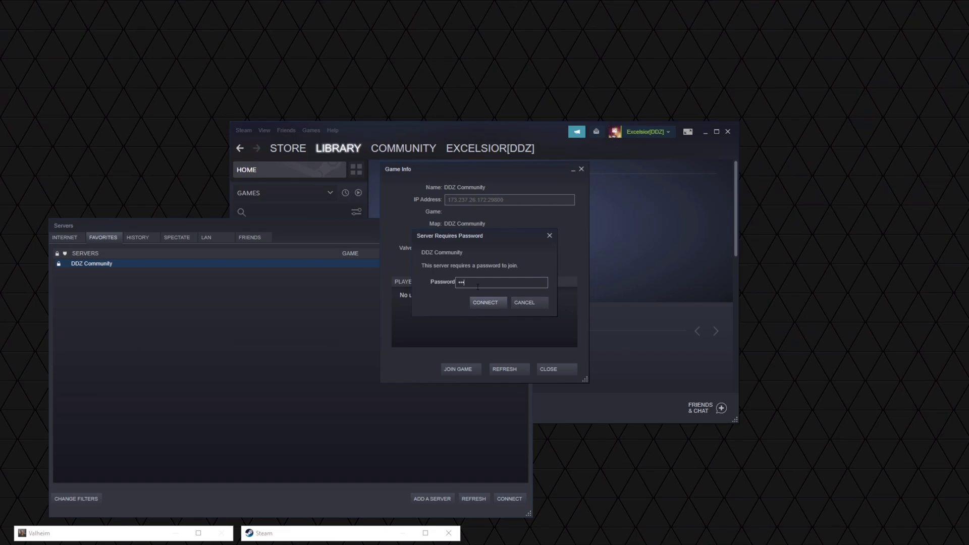
{"action": "key", "text": "Return"}
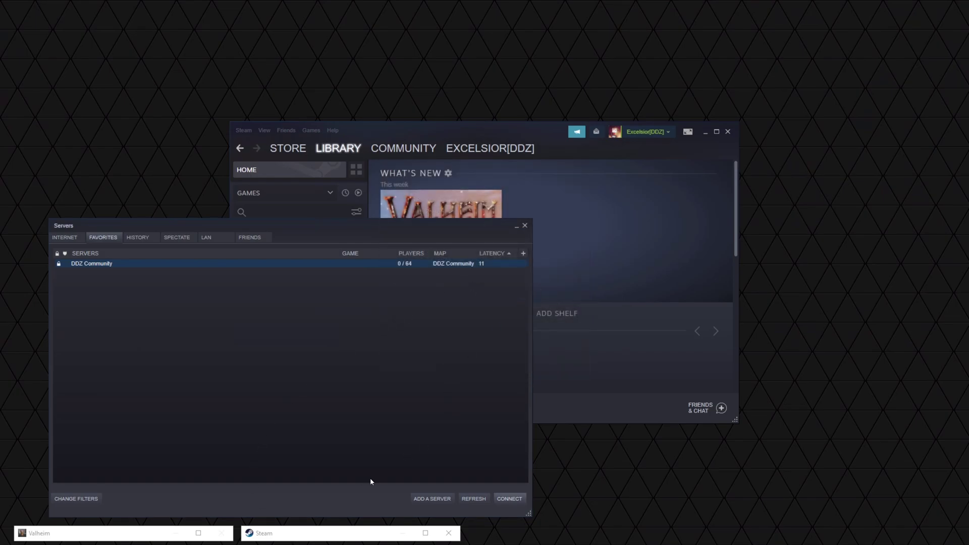
Step: Switch to the Valheim window, start with the selected character and submit the server password
{"action": "left_click", "coordinate": [328, 536]}
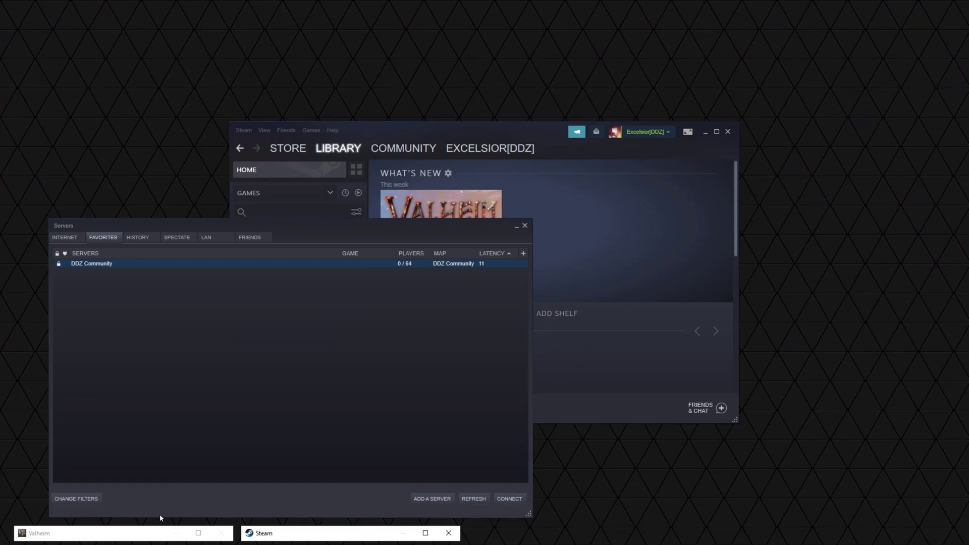
{"action": "left_click", "coordinate": [198, 535]}
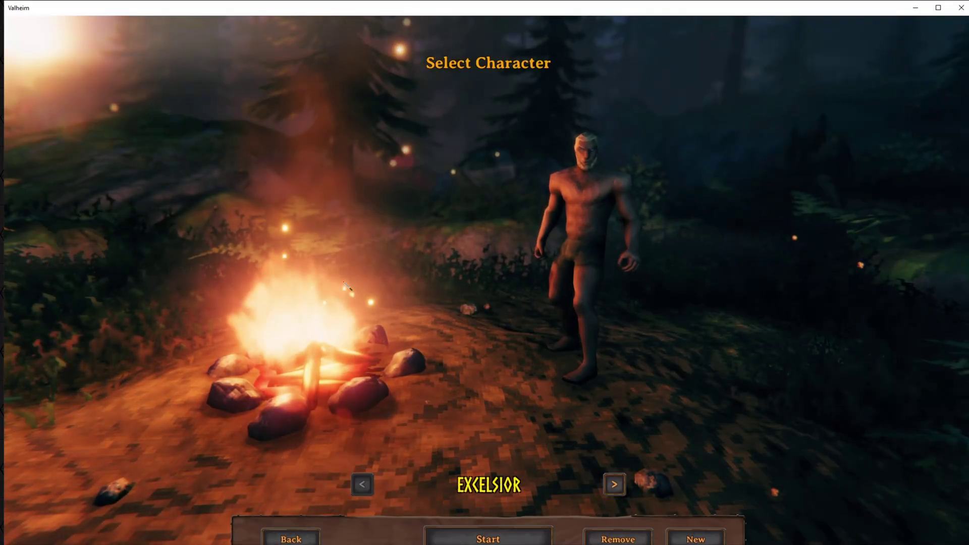
{"action": "left_click", "coordinate": [461, 539]}
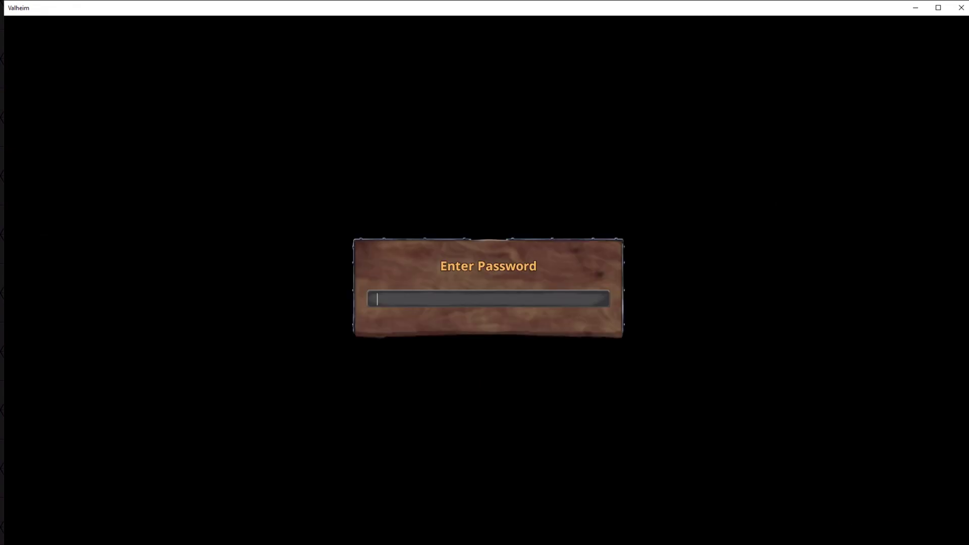
{"action": "type", "text": "*********"}
{"action": "key", "text": "Return"}
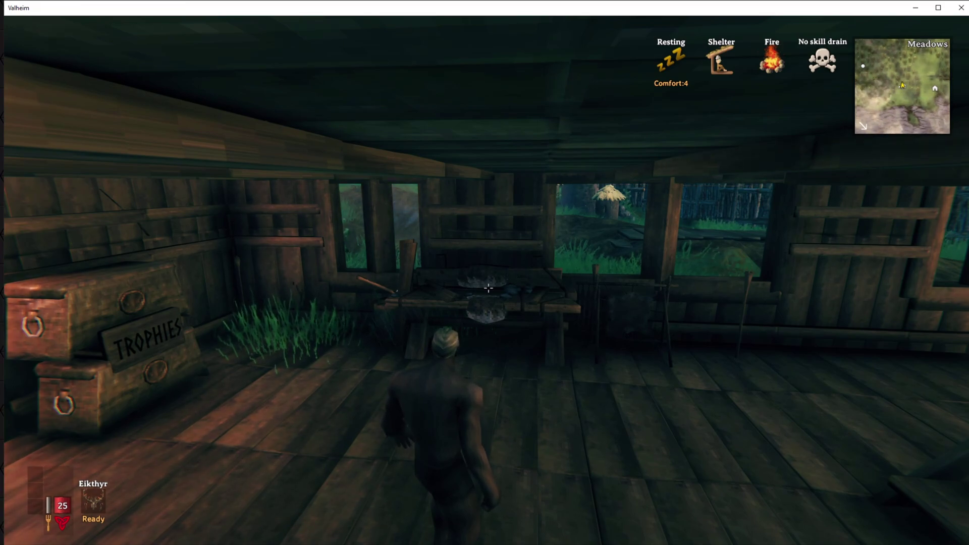
Step: Turn Fullscreen back on in the in-game graphics settings and return to the game
{"action": "key", "text": "Escape"}
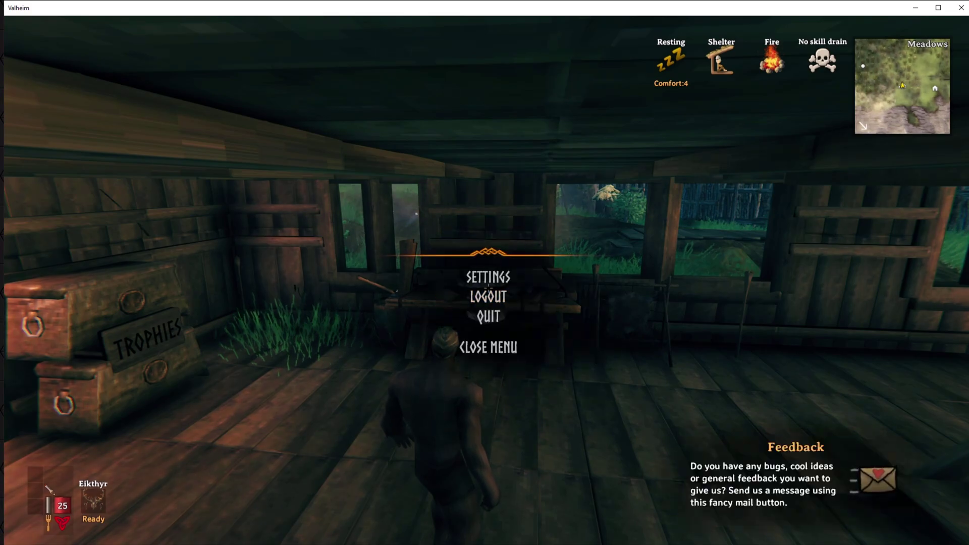
{"action": "left_click", "coordinate": [490, 276]}
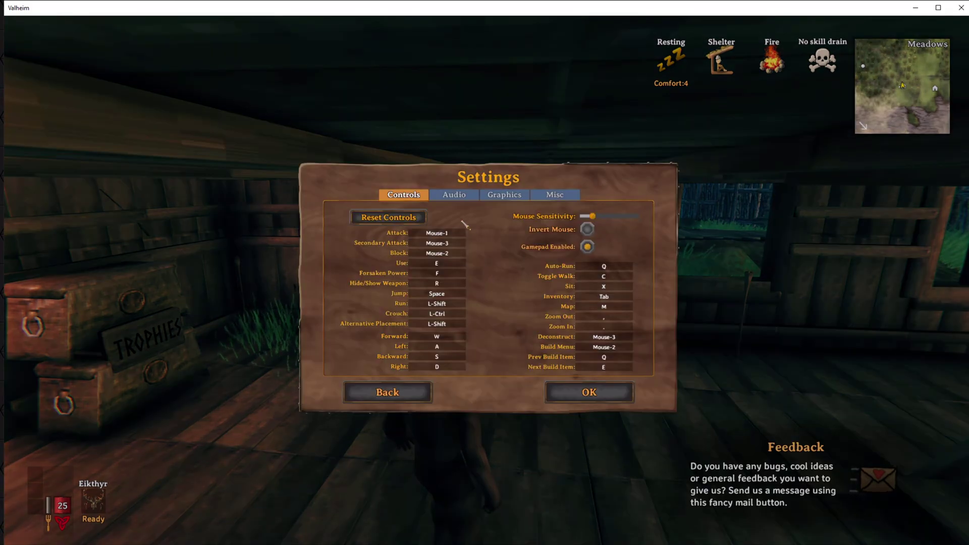
{"action": "left_click", "coordinate": [504, 195]}
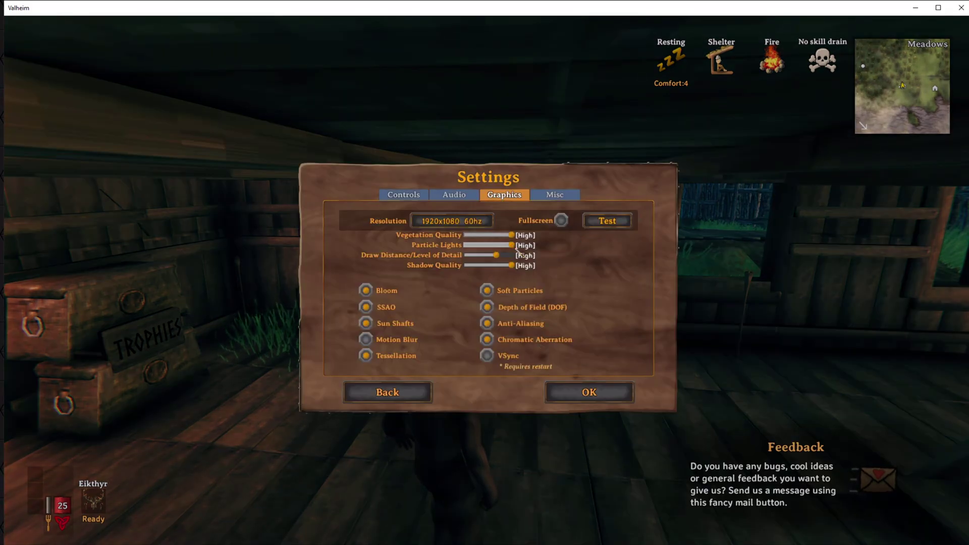
{"action": "left_click", "coordinate": [563, 225]}
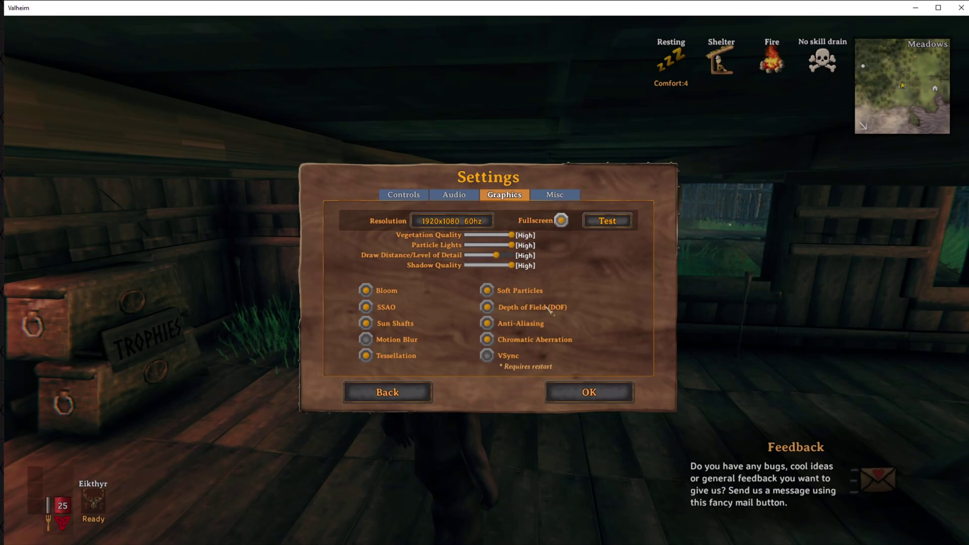
{"action": "left_click", "coordinate": [581, 397]}
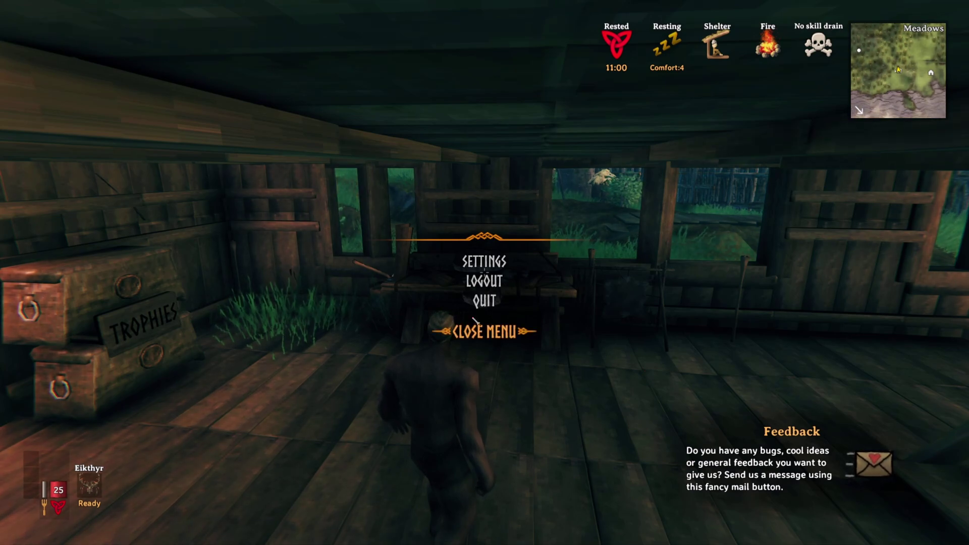
{"action": "key", "text": "Escape"}
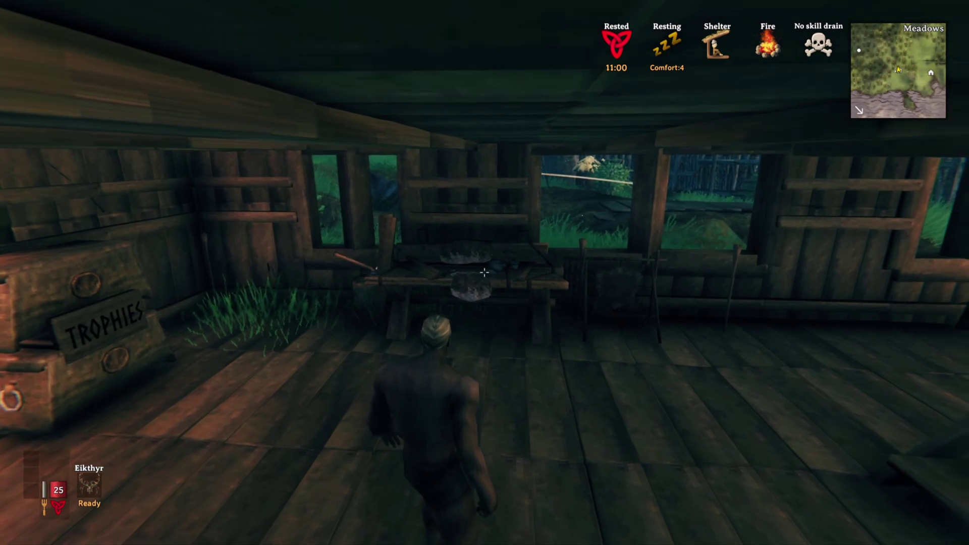